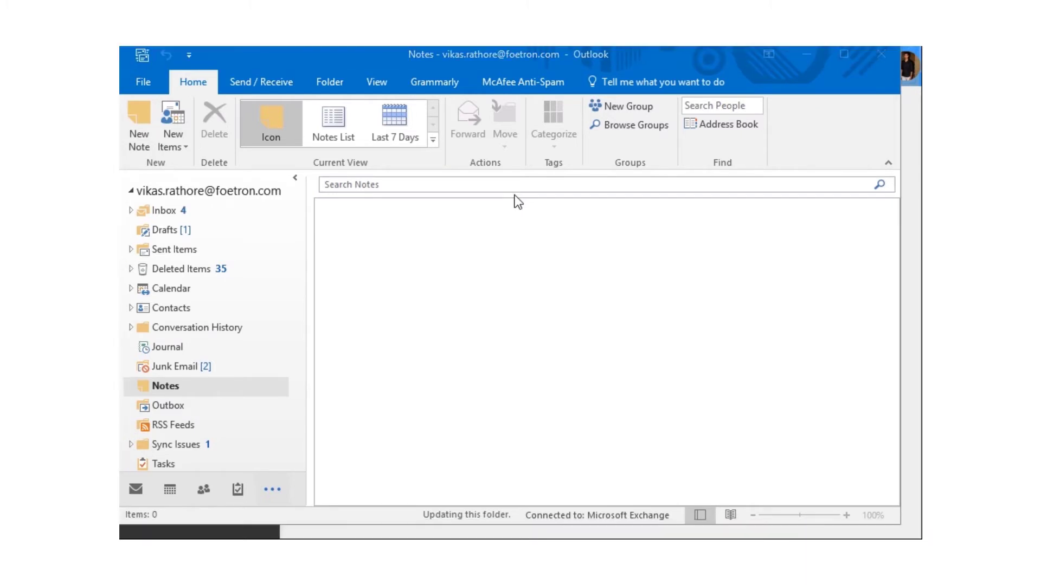
scroll(281, 296, "down", 1)
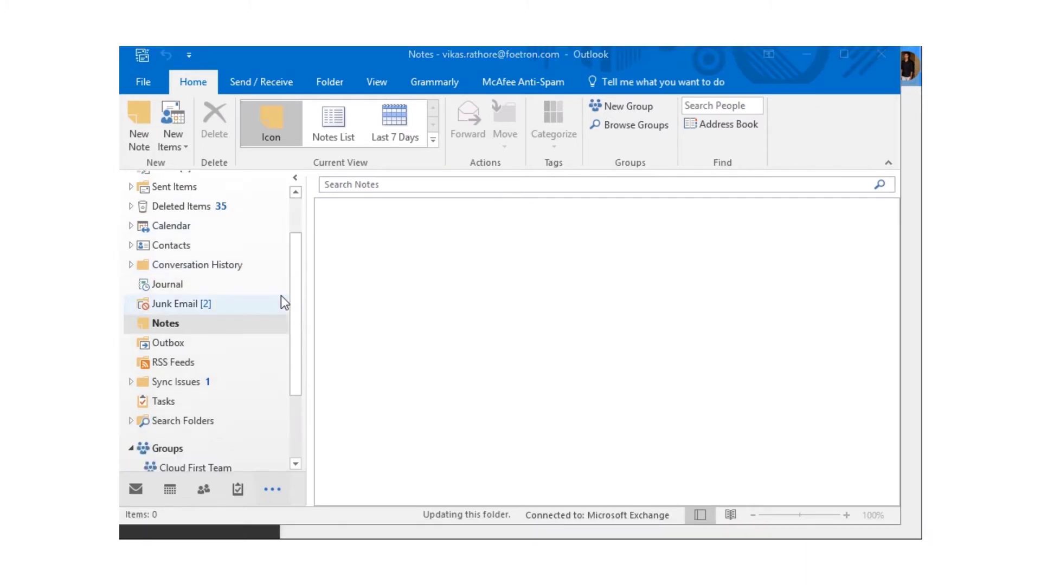
scroll(280, 295, "down", 1)
scroll(281, 295, "down", 1)
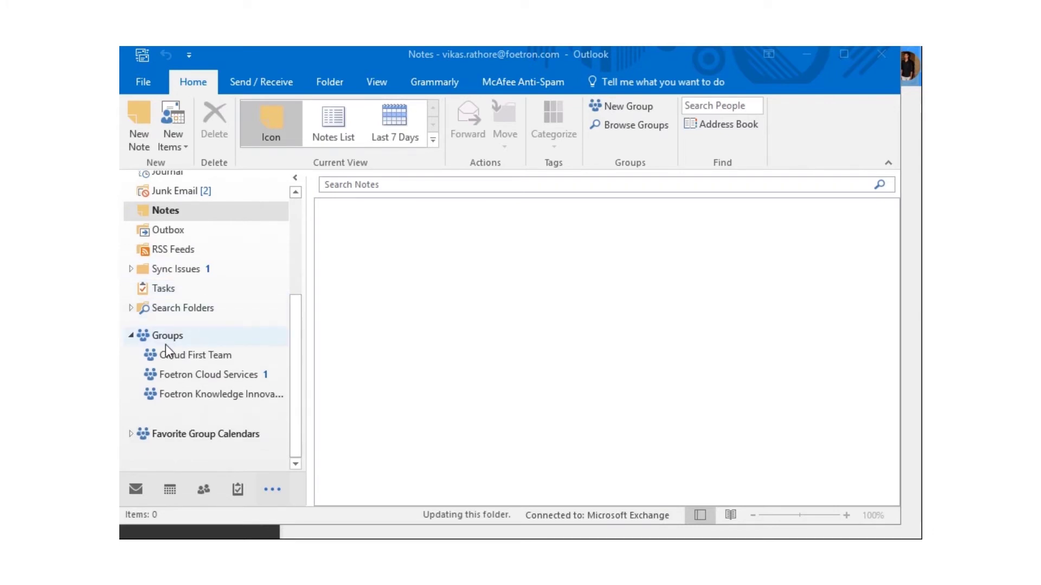
Step: Open the Foetron Cloud Services group and its 'group is ready' welcome conversation
left_click(185, 377)
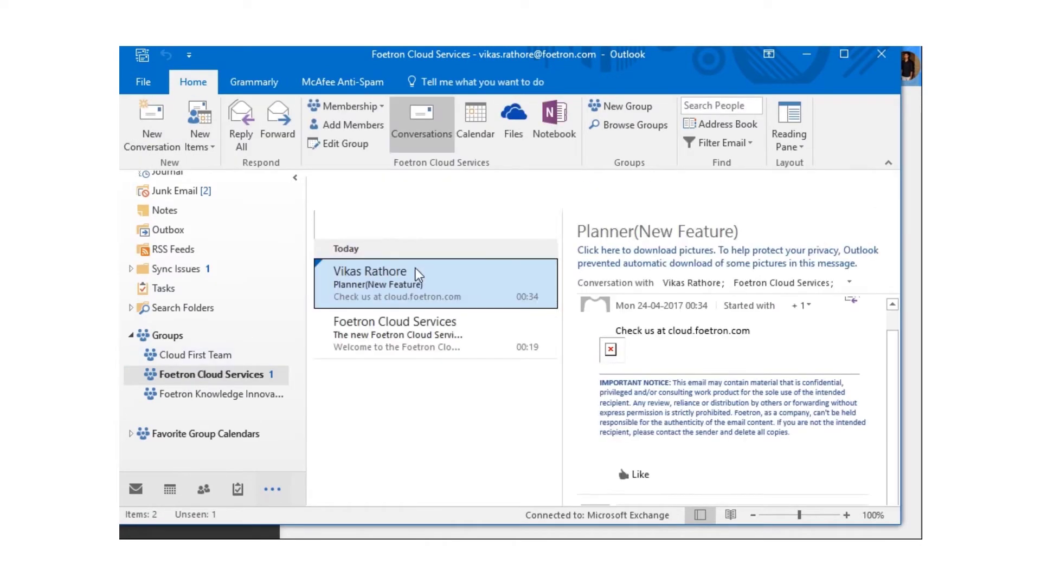
left_click(506, 314)
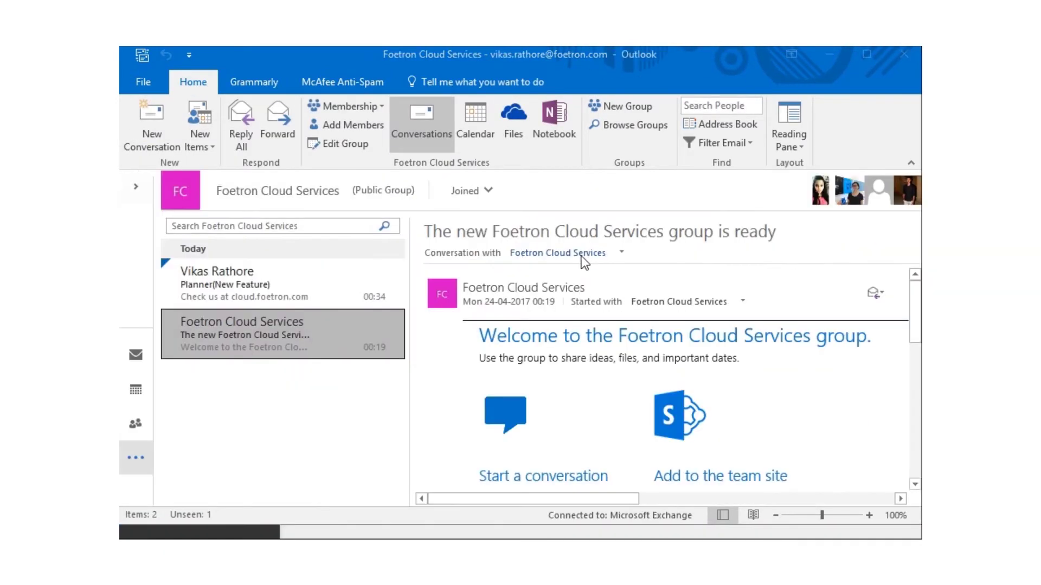
scroll(641, 350, "down", 2)
scroll(642, 350, "down", 1)
scroll(641, 350, "down", 1)
scroll(641, 354, "down", 2)
scroll(642, 354, "down", 1)
scroll(642, 354, "down", 2)
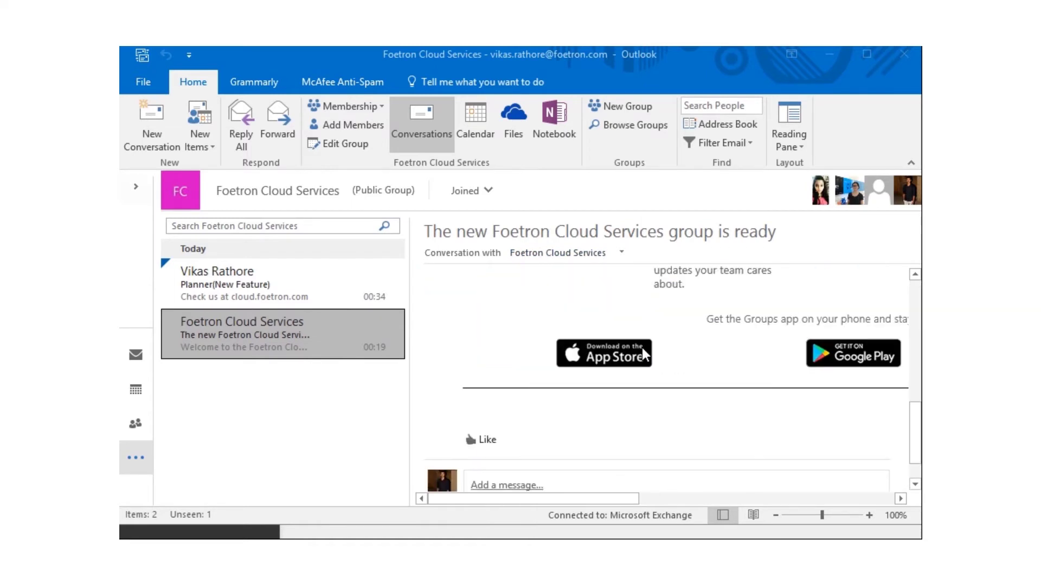
scroll(642, 354, "down", 1)
Step: Like the welcome conversation at the bottom of the message
left_click(490, 390)
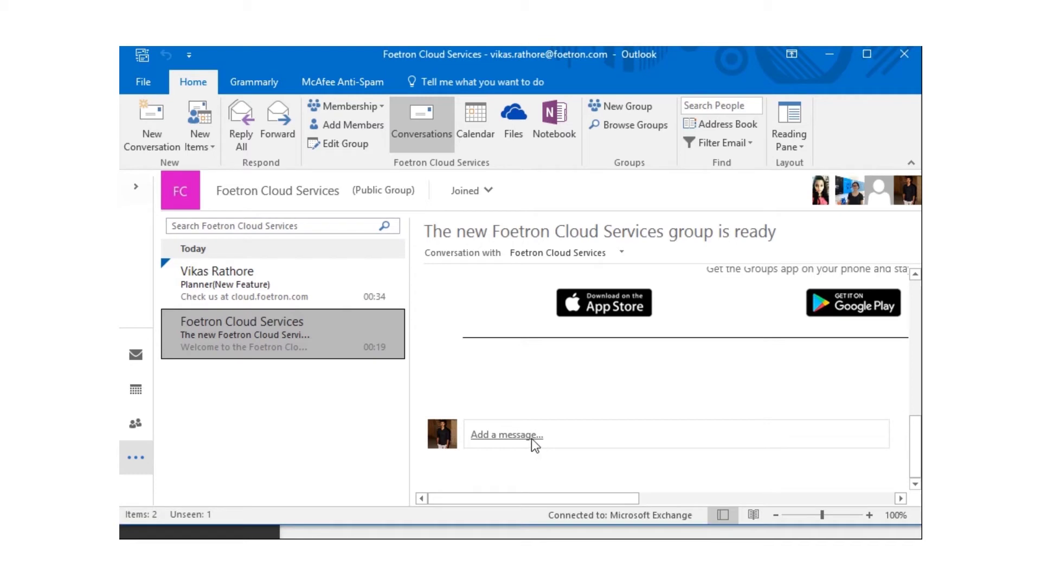
Step: Start a reply reading 'For any help check us out at cloud.foetron.com', left unsent
left_click(506, 436)
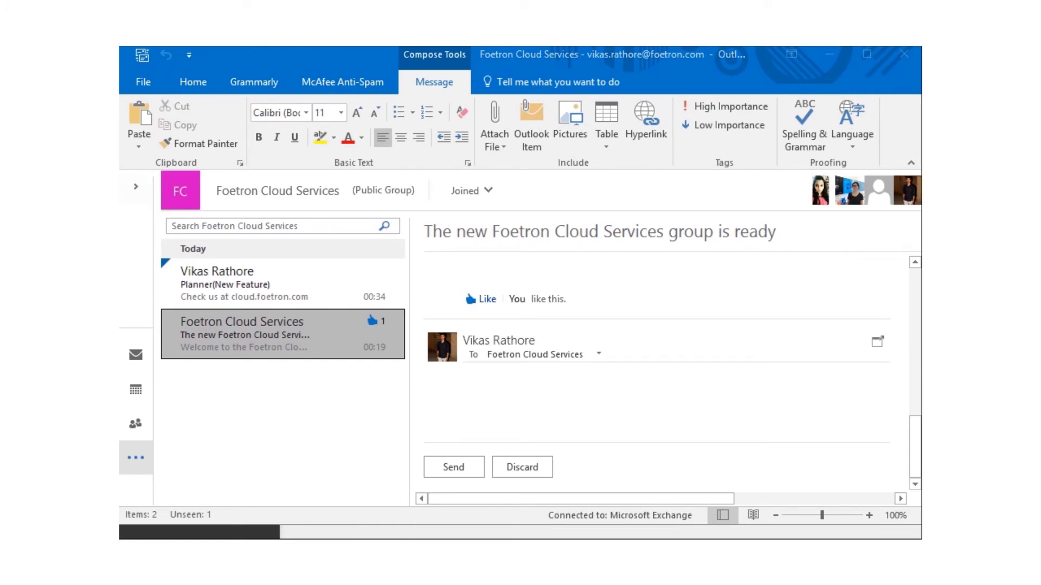
left_click(521, 392)
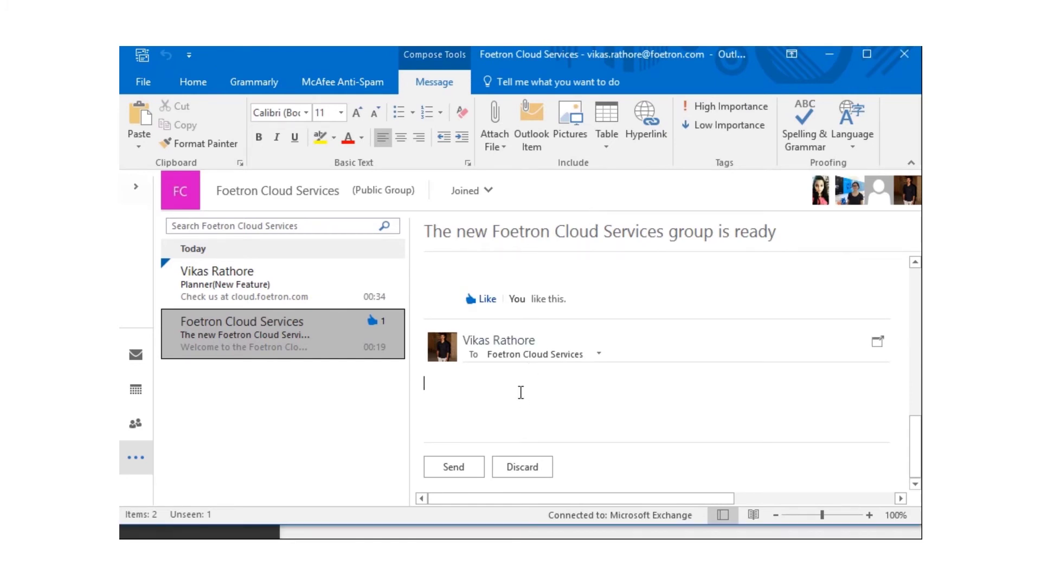
type("For any")
type(" help ch")
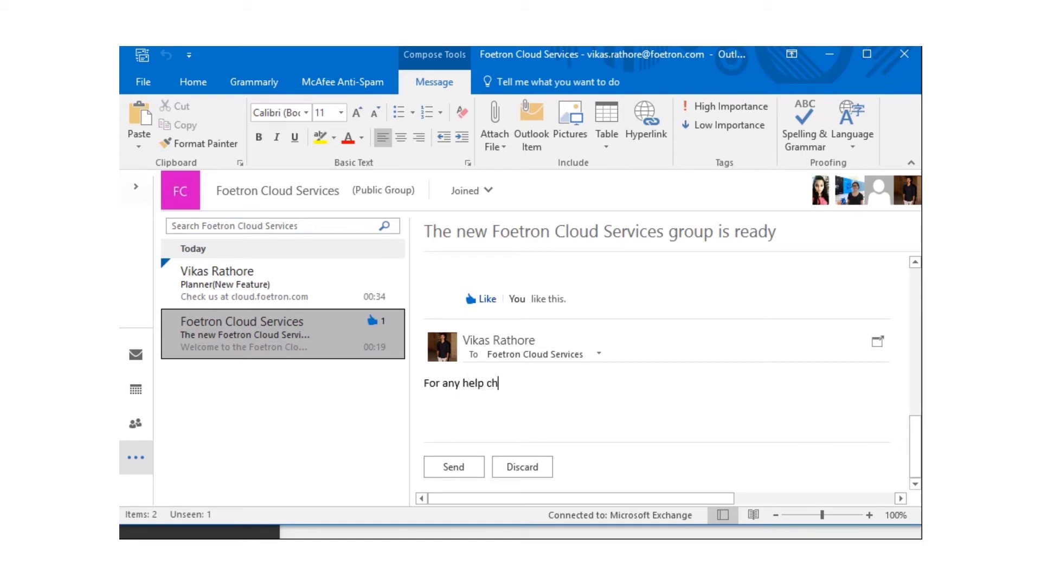
type("eck us ou")
type("t at c")
type("loud.c")
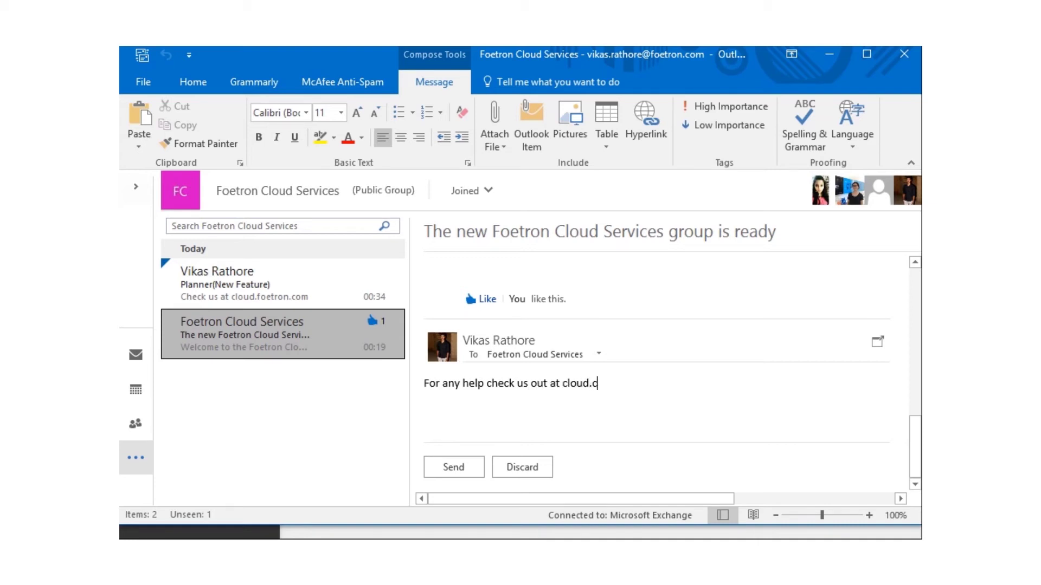
key("BackSpace")
type("foet")
type("ron.com")
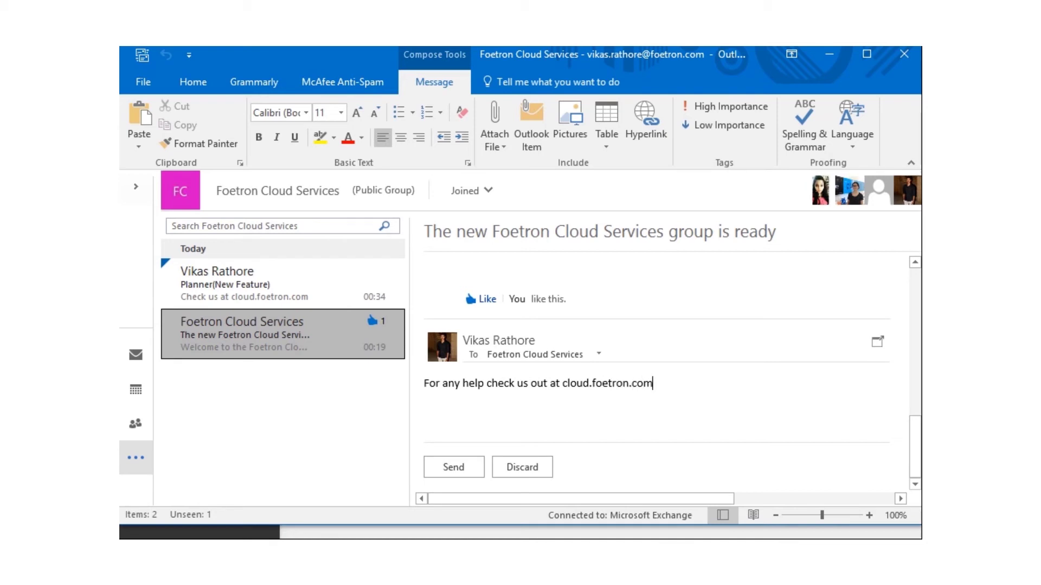